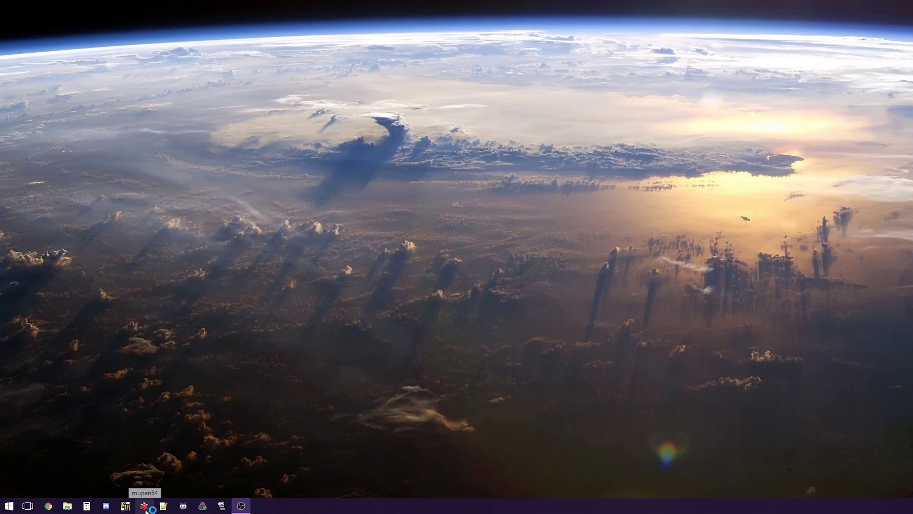
Launch Mupen64 and bring up the File > Recent ROMs list
left_click(198, 505)
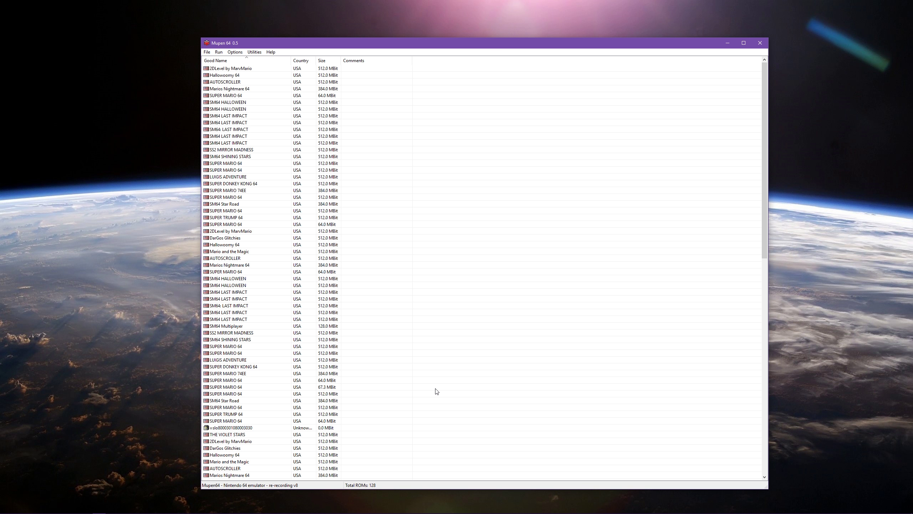
left_click(210, 51)
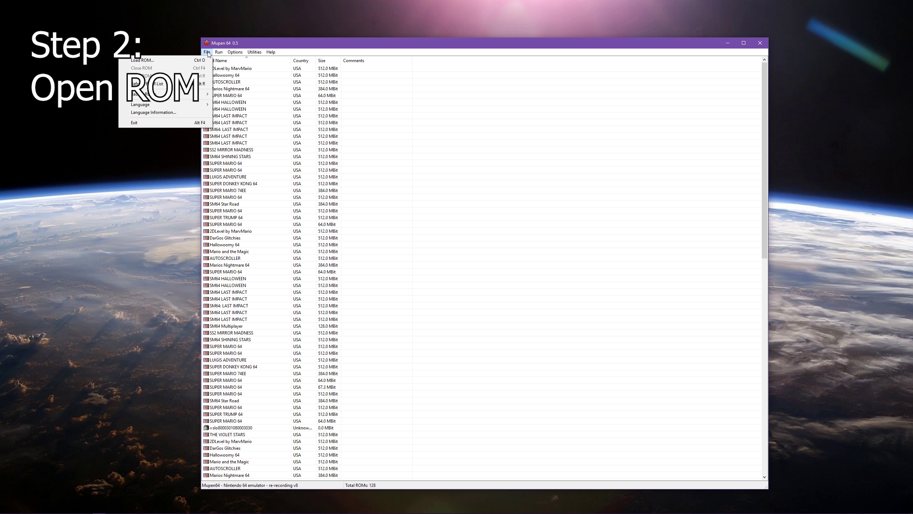
mouse_move(195, 95)
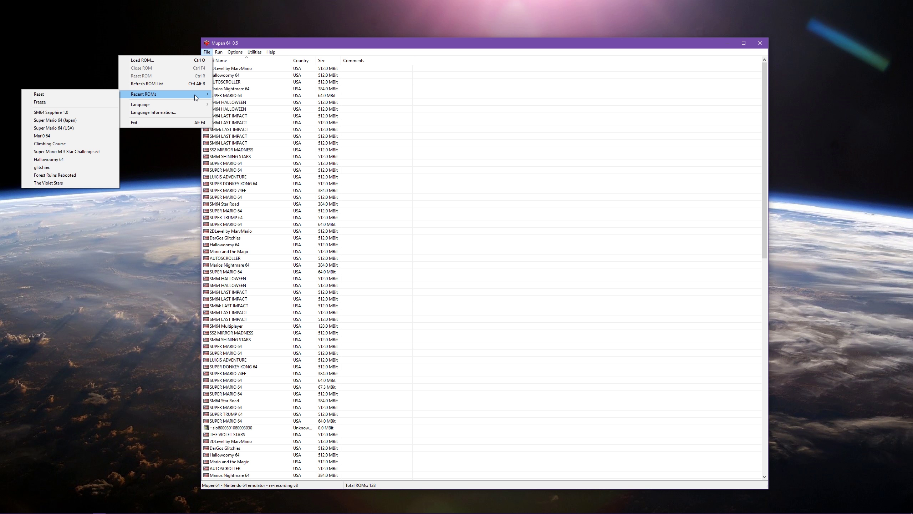
Load Super Mario 64 (Japan) and get past the title screen with the Start input
left_click(73, 120)
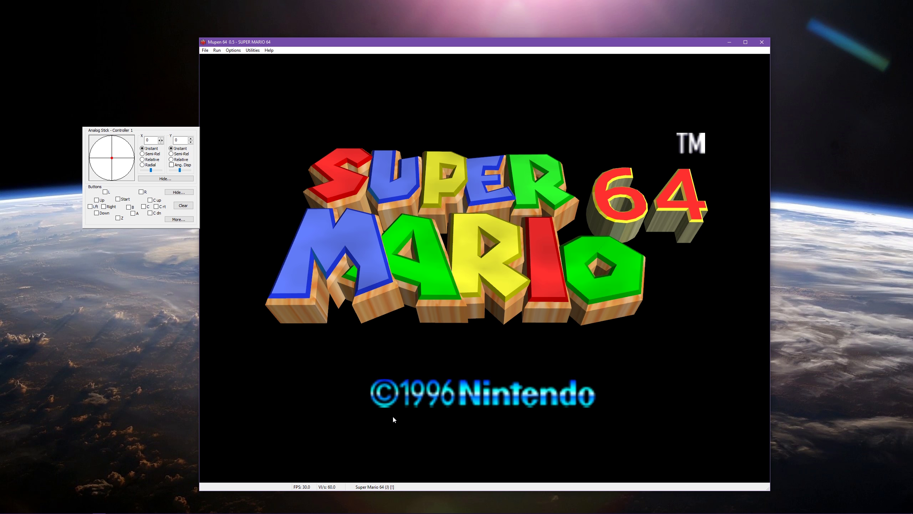
left_click_drag(140, 222, 140, 224)
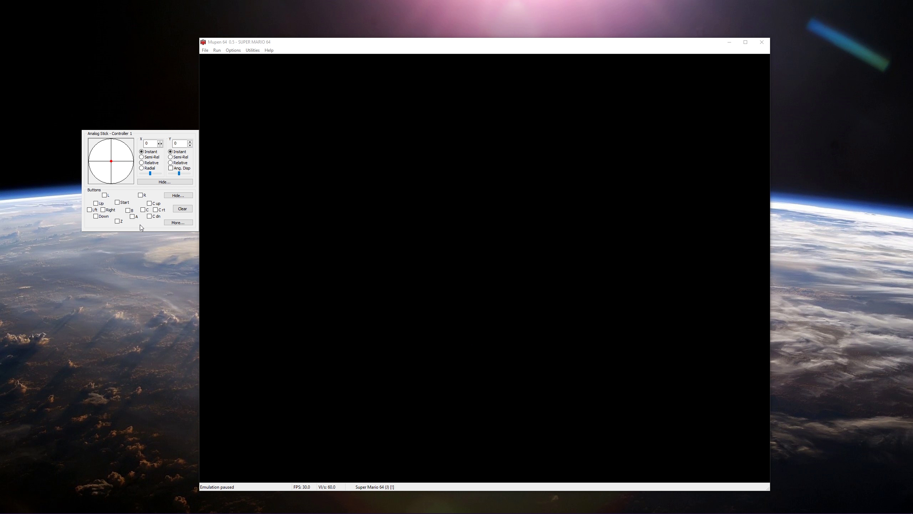
key("alt+Tab")
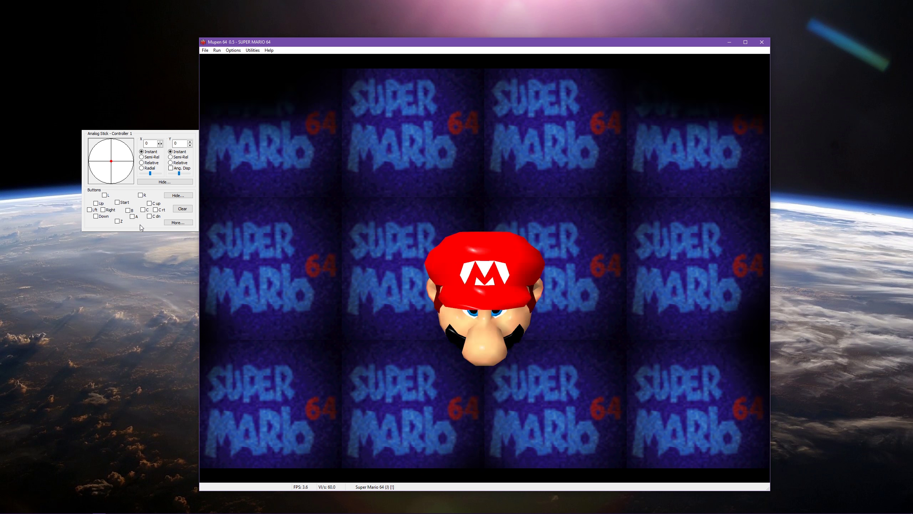
left_click(125, 202)
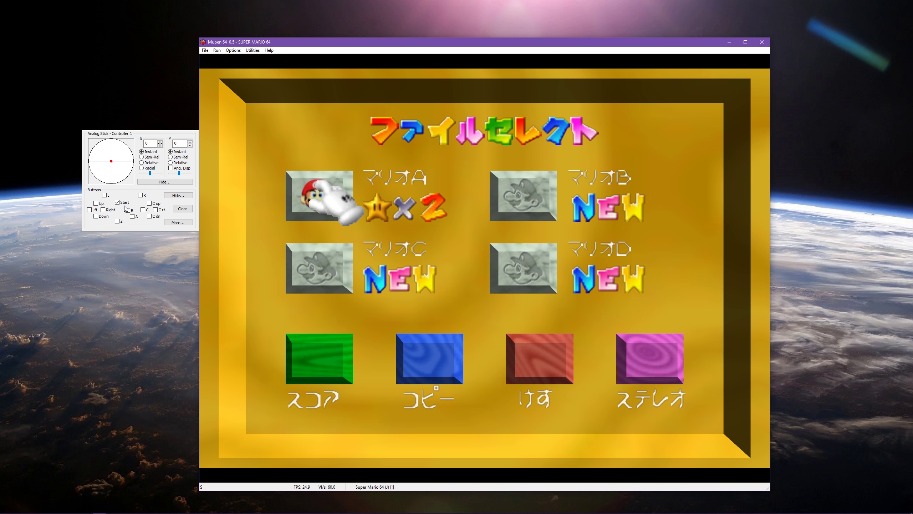
left_click(127, 202)
Enter save file A with Z and A, make Mario jump, then clear all inputs
left_click(117, 221)
left_click(133, 216)
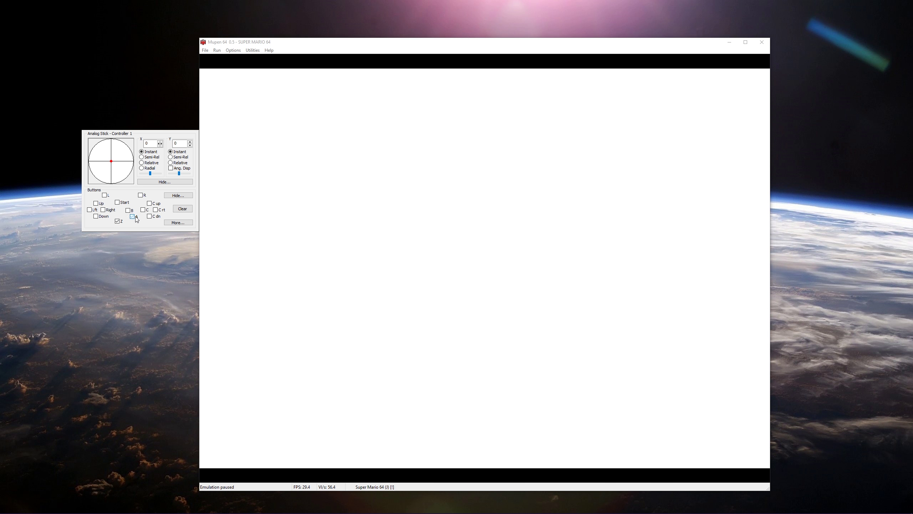
key("alt+Tab")
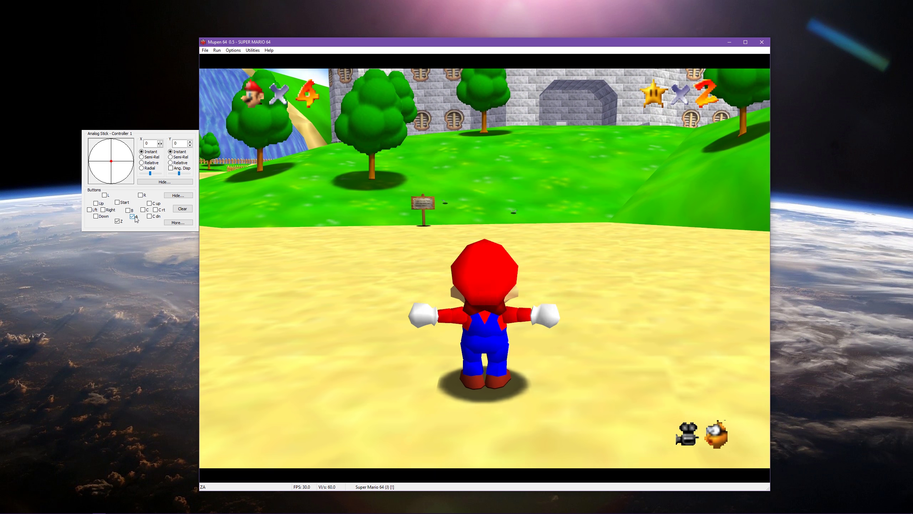
left_click(133, 217)
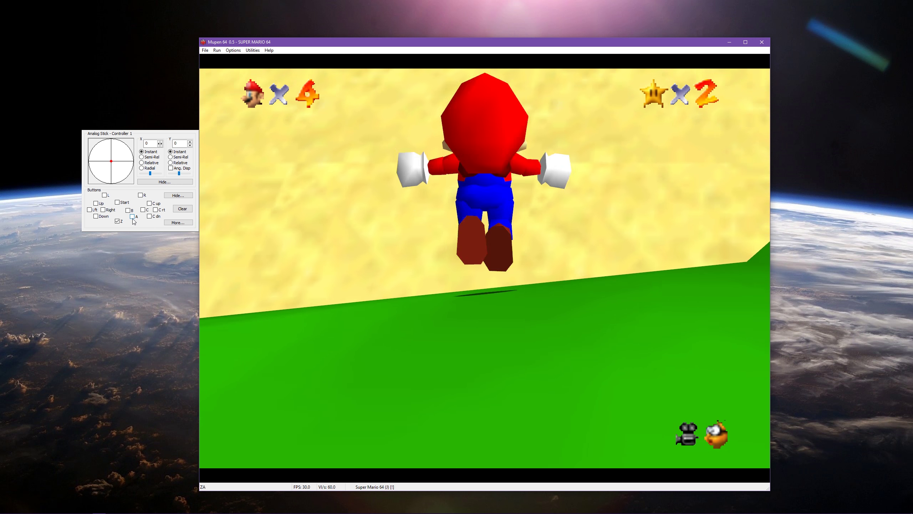
left_click(132, 217)
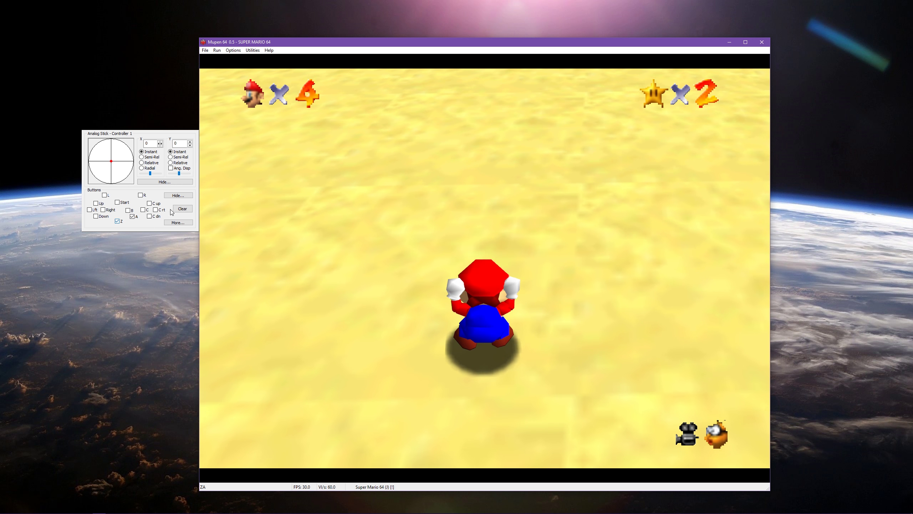
left_click(182, 209)
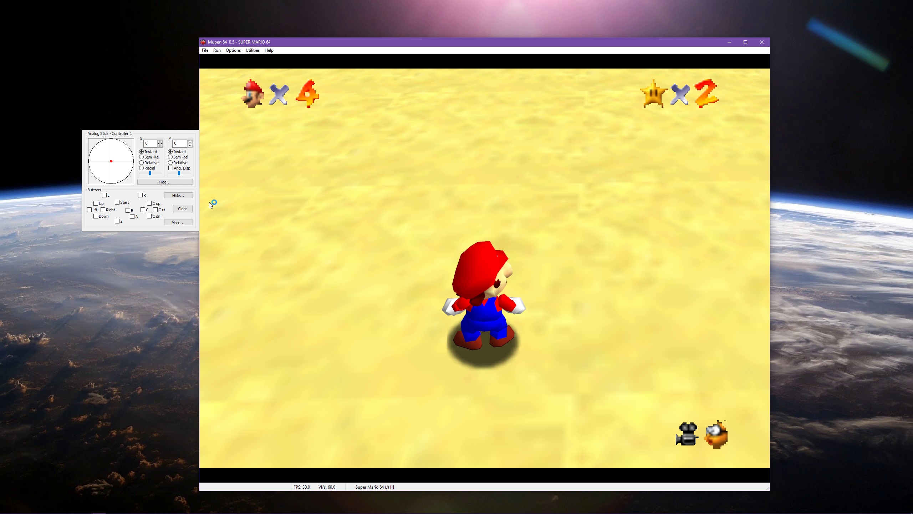
Open the Record Movie dialog from Utilities > Movie > Start Movie Recording
left_click(253, 51)
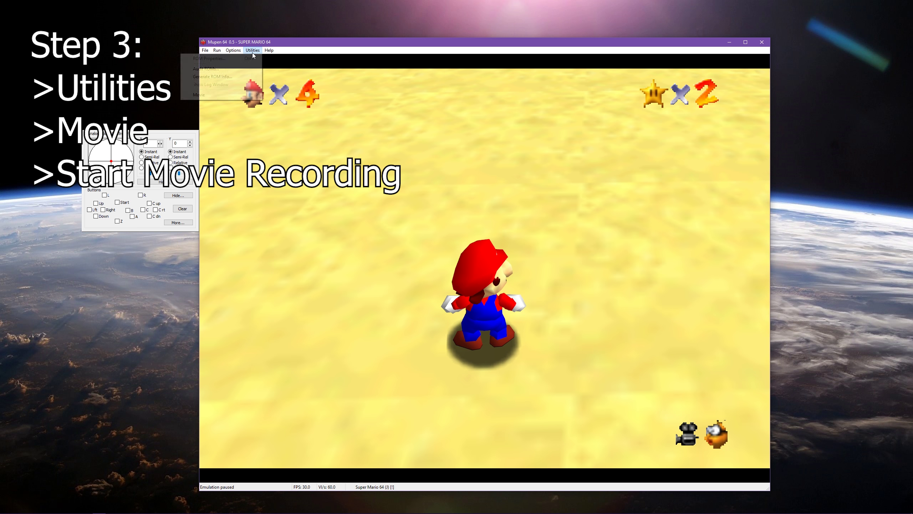
mouse_move(244, 96)
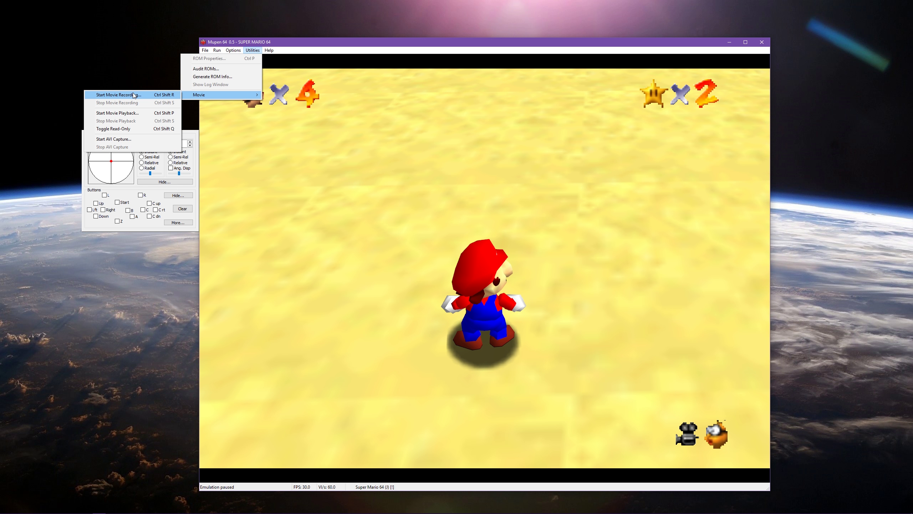
left_click(119, 95)
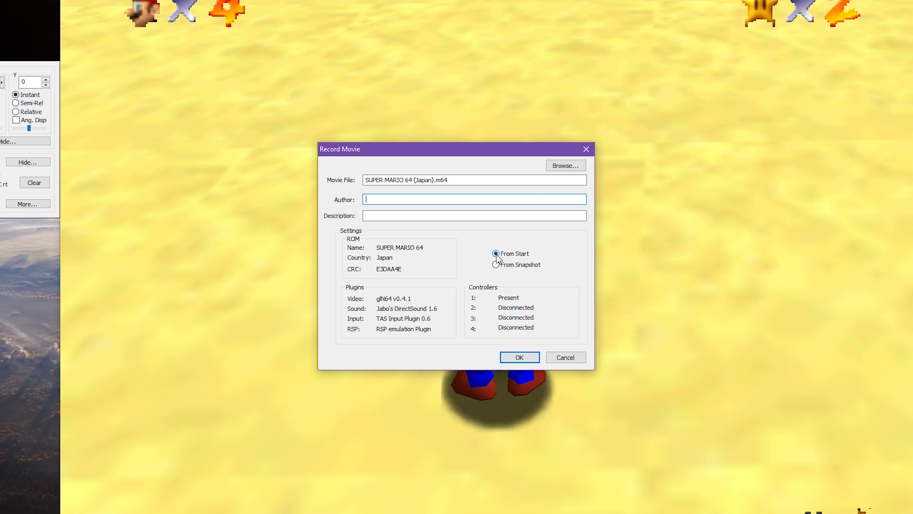
Start recording From Snapshot and hold the analog stick straight up at X 21, Y -127
left_click(514, 267)
left_click(519, 357)
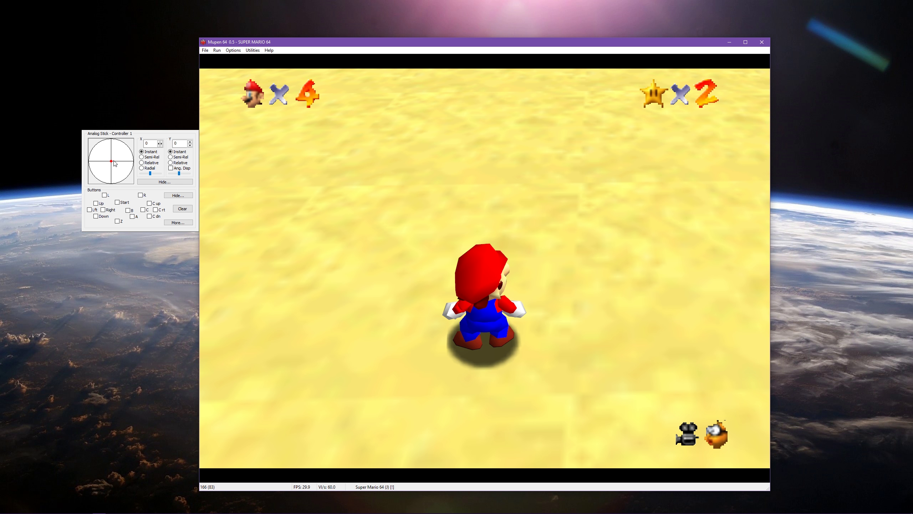
left_click(114, 139)
Frame-advance the paused game several frames with the backslash key
key("backslash")
key("backslash")
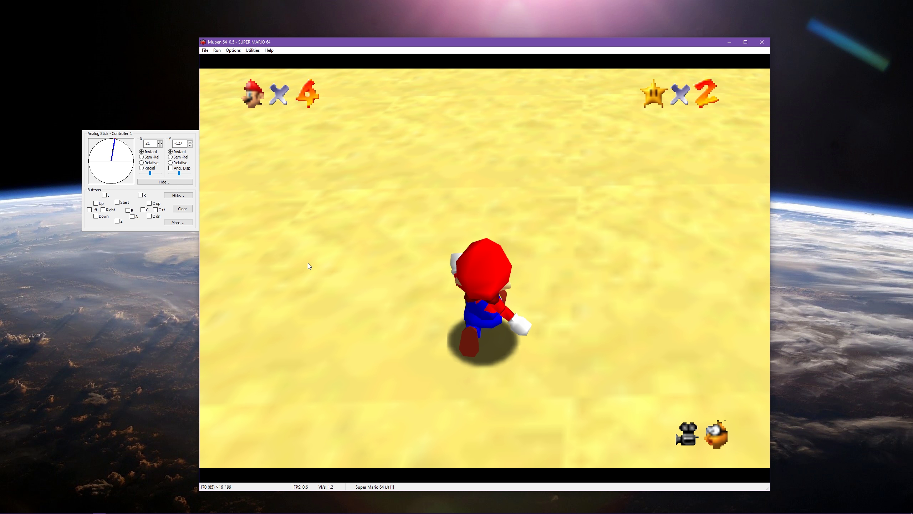
key("backslash")
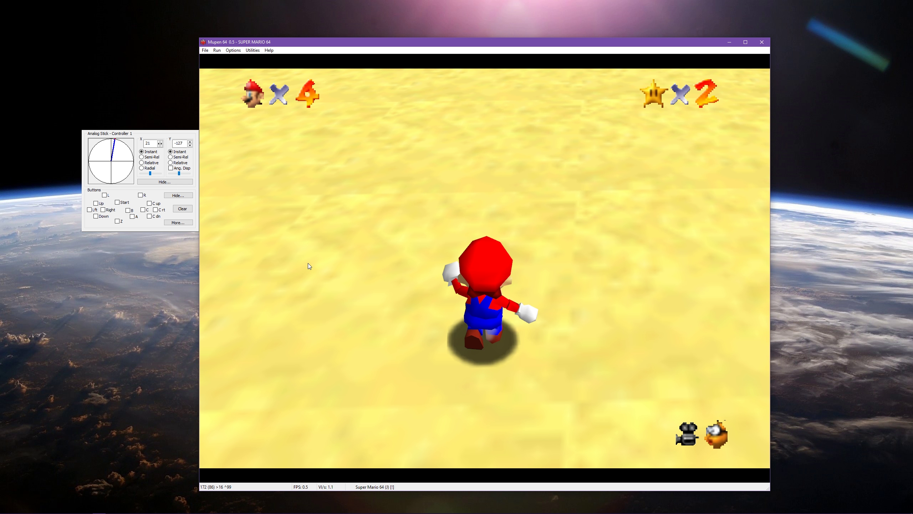
key("backslash")
key("backslash")
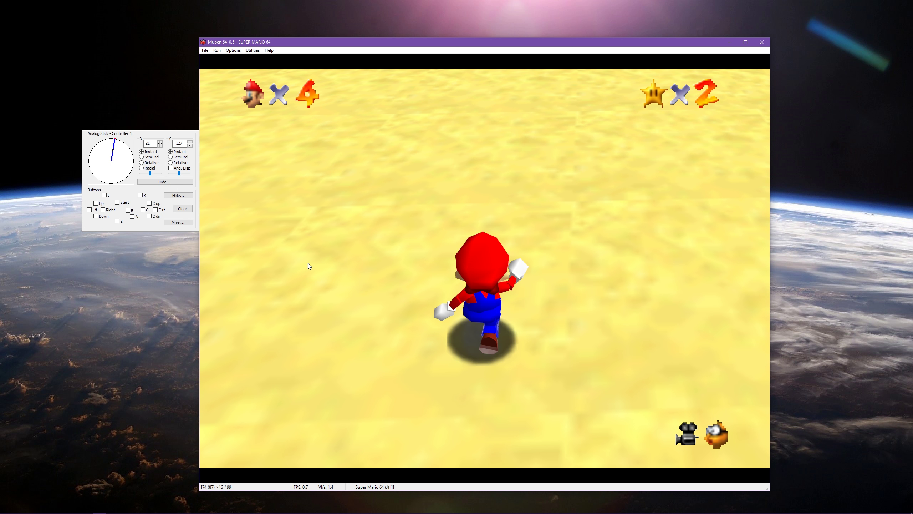
key("backslash")
key("backslash")
key("backslash")
key("backslash")
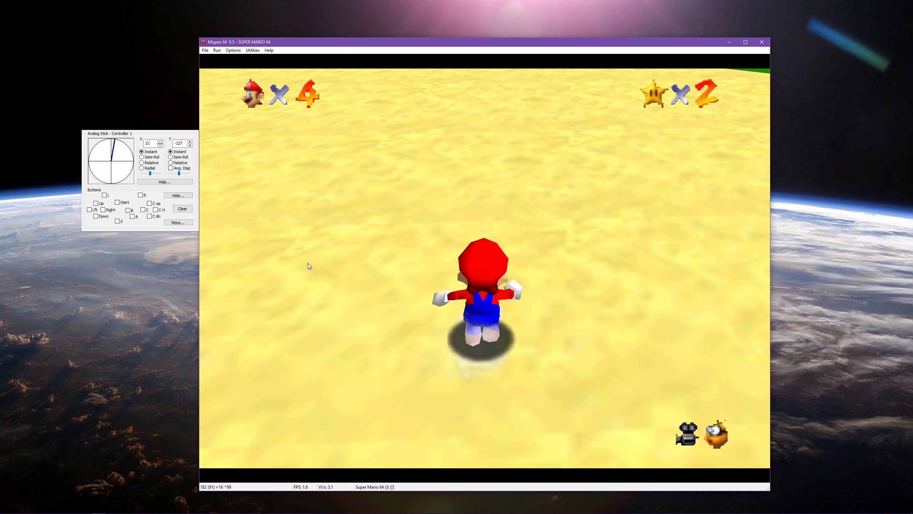
key("backslash")
key("backslash")
key("backslash")
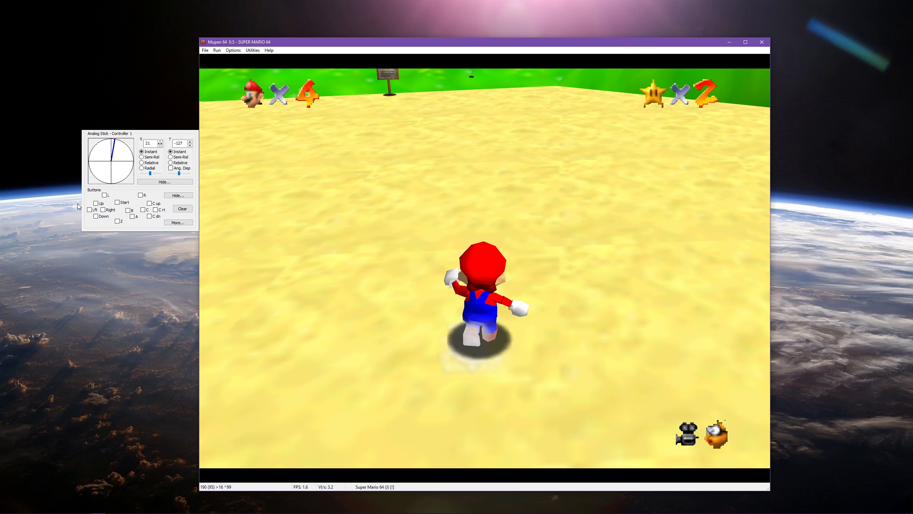
Make Mario jump and dive by holding A and B across frames, then release both
left_click(132, 216)
key("backslash")
key("backslash")
key("backslash")
left_click(129, 211)
key("backslash")
key("backslash")
key("backslash")
key("backslash")
key("backslash")
key("backslash")
key("backslash")
key("backslash")
key("backslash")
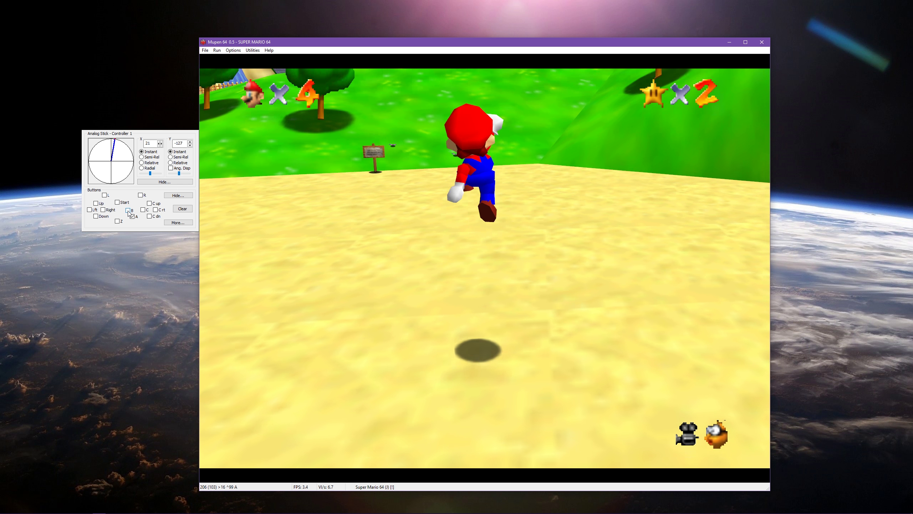
left_click(129, 210)
key("backslash")
key("backslash")
key("backslash")
key("backslash")
key("backslash")
key("backslash")
left_click(132, 216)
key("backslash")
key("backslash")
key("backslash")
key("backslash")
key("backslash")
Perform a Z+A long jump toward the castle, then release Z and A
left_click(118, 222)
key("backslash")
key("backslash")
key("backslash")
key("backslash")
key("backslash")
key("backslash")
key("backslash")
key("backslash")
key("backslash")
key("backslash")
key("backslash")
key("backslash")
key("backslash")
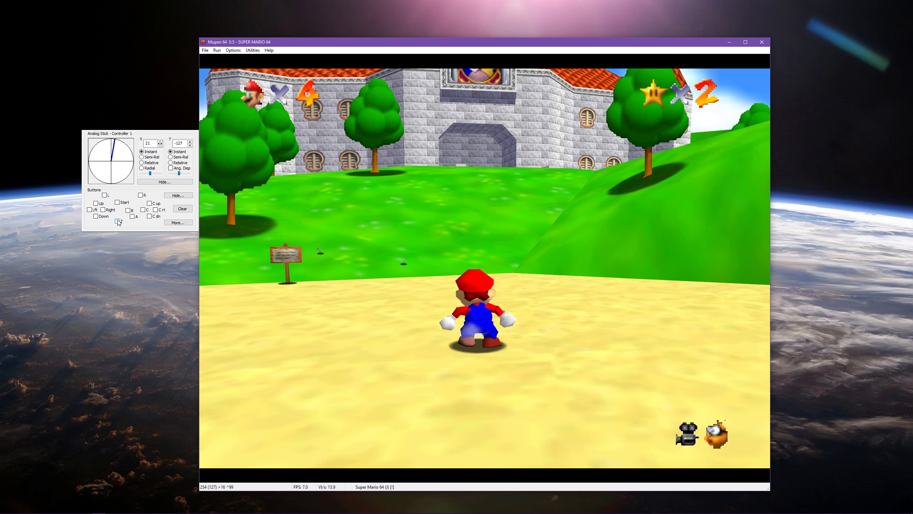
left_click(133, 216)
key("backslash")
key("backslash")
key("backslash")
key("backslash")
key("backslash")
key("backslash")
key("backslash")
key("backslash")
key("backslash")
key("backslash")
key("backslash")
key("backslash")
key("backslash")
key("backslash")
key("backslash")
key("backslash")
key("backslash")
key("backslash")
key("backslash")
key("backslash")
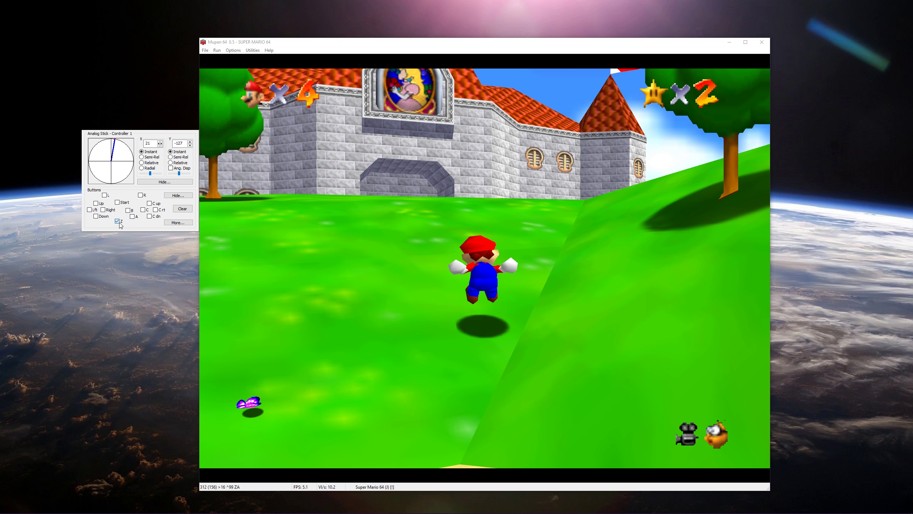
left_click(133, 216)
left_click(118, 221)
key("backslash")
key("backslash")
With the stick full forward, jump and dive onto the grass, clear inputs, and land on sand
left_click(113, 182)
key("backslash")
key("backslash")
key("backslash")
key("backslash")
key("backslash")
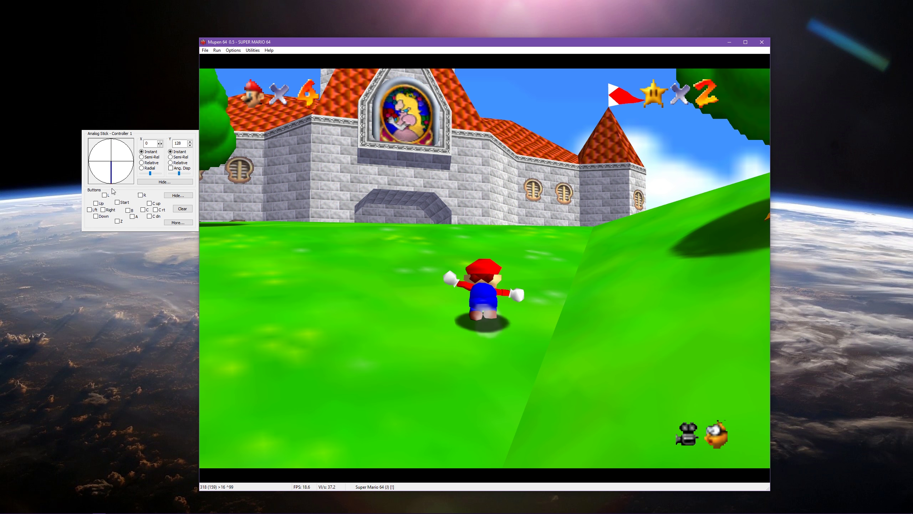
left_click(132, 216)
key("backslash")
key("backslash")
key("backslash")
key("backslash")
key("backslash")
left_click(133, 211)
key("backslash")
key("backslash")
key("backslash")
key("backslash")
key("backslash")
key("backslash")
key("backslash")
key("backslash")
key("backslash")
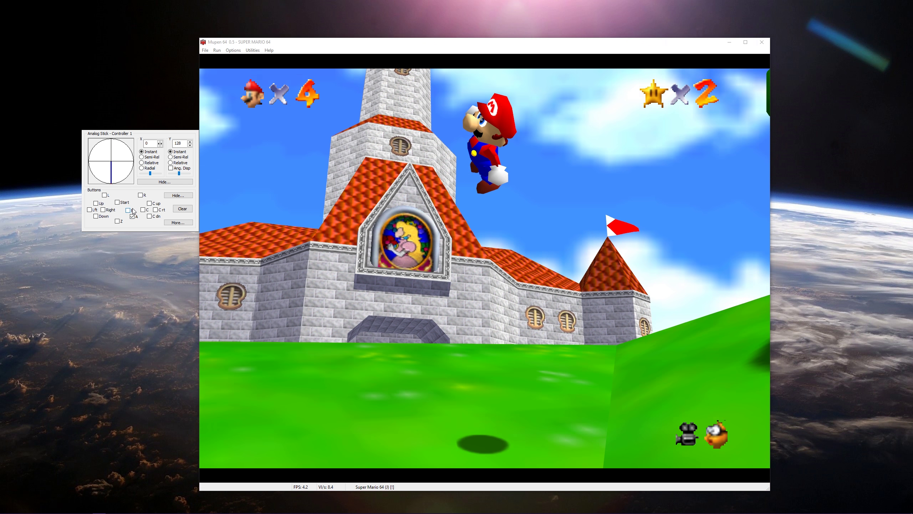
key("backslash")
key("backslash")
key("backslash")
key("backslash")
key("backslash")
key("backslash")
key("backslash")
key("backslash")
key("backslash")
key("backslash")
key("backslash")
key("backslash")
key("backslash")
key("backslash")
key("backslash")
key("backslash")
key("backslash")
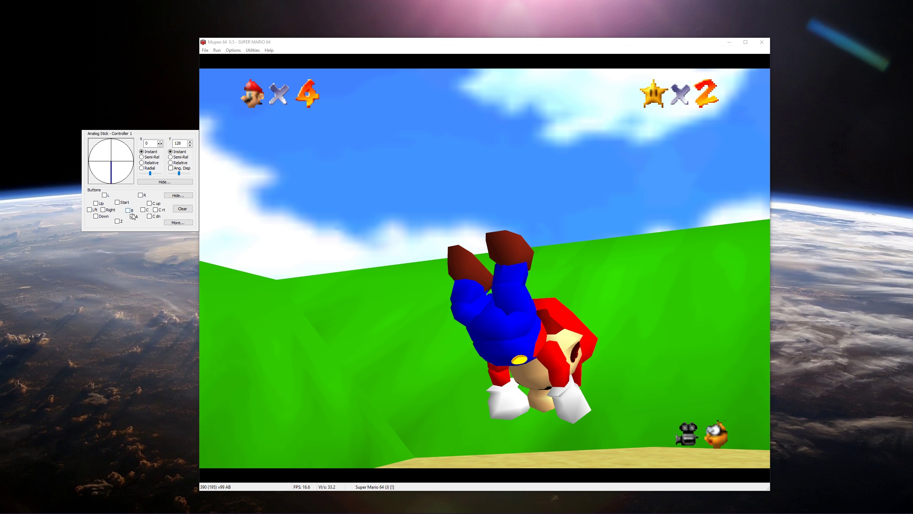
left_click(182, 209)
key("backslash")
key("backslash")
key("backslash")
key("backslash")
key("backslash")
key("backslash")
key("backslash")
key("backslash")
key("backslash")
key("backslash")
key("backslash")
key("backslash")
key("backslash")
key("backslash")
key("backslash")
key("backslash")
key("backslash")
key("backslash")
key("backslash")
key("backslash")
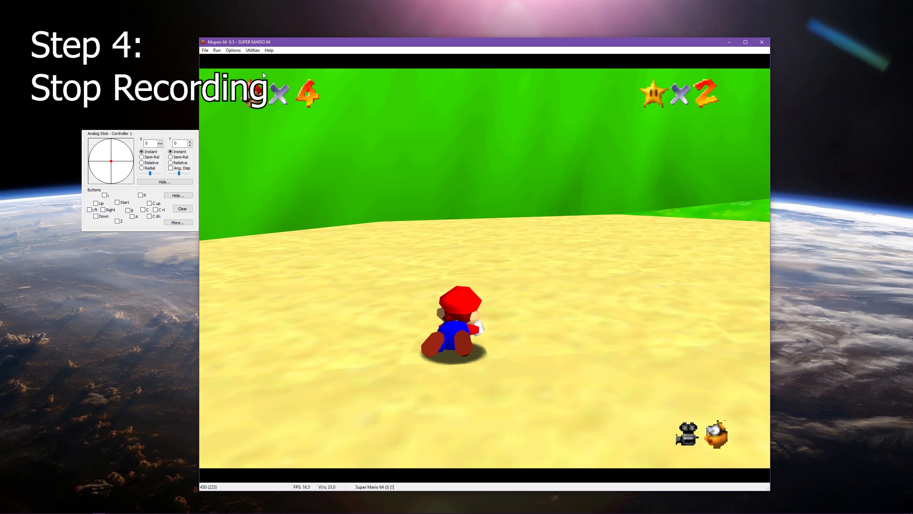
Stop the movie recording via Utilities > Movie > Stop Movie Recording
left_click(260, 52)
mouse_move(237, 95)
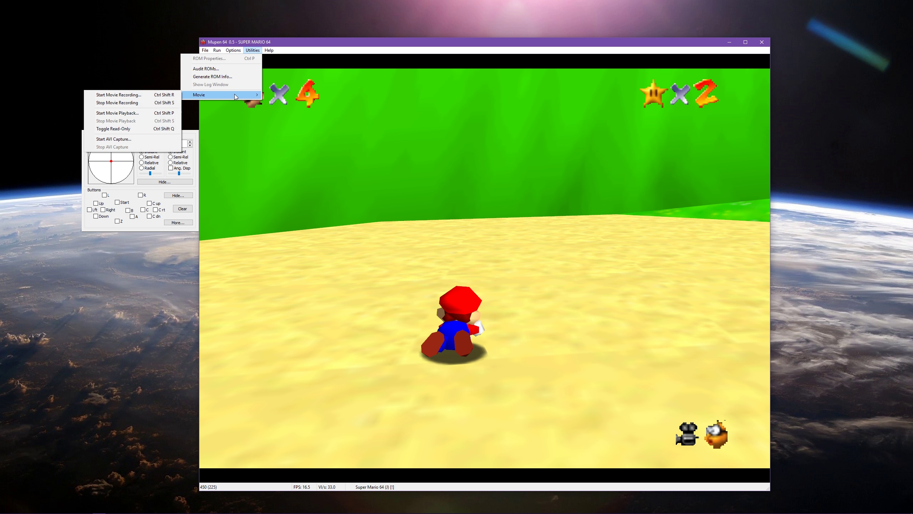
left_click(168, 104)
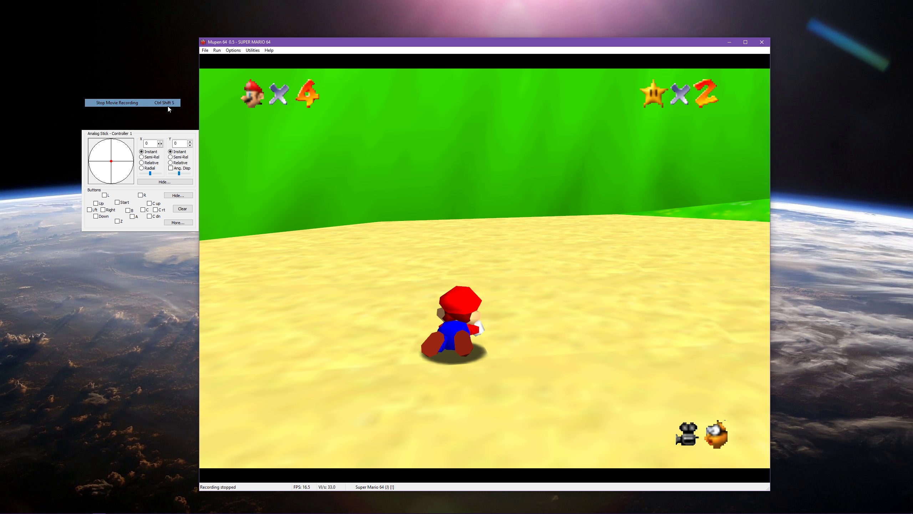
Start playback of SUPER MARIO 64 (Japan).m64 (298 frames, 5.0 seconds)
left_click(252, 50)
mouse_move(219, 96)
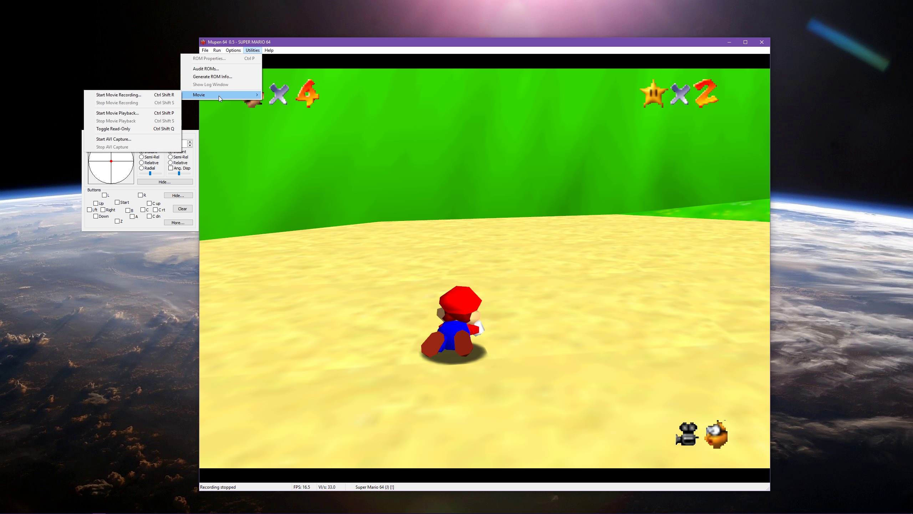
left_click(116, 113)
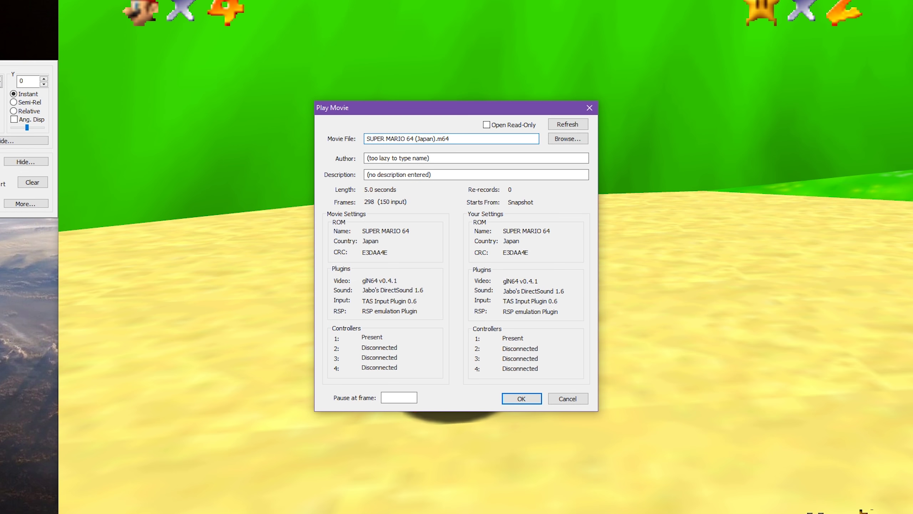
left_click_drag(354, 110, 341, 79)
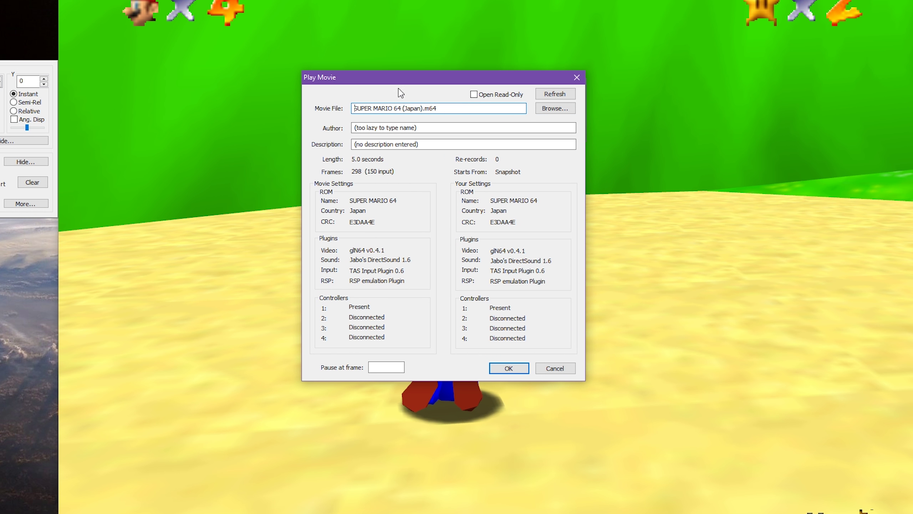
left_click(425, 108)
key("ctrl+a")
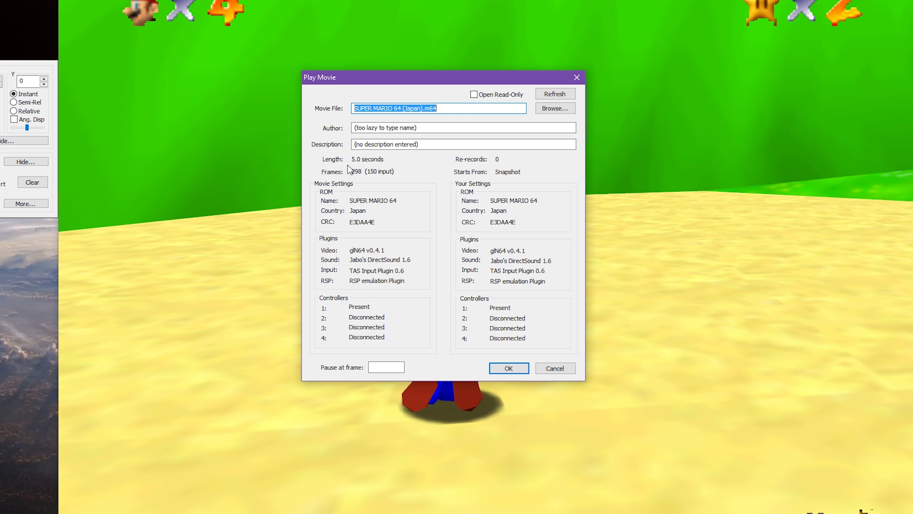
left_click_drag(351, 159, 385, 160)
left_click(504, 370)
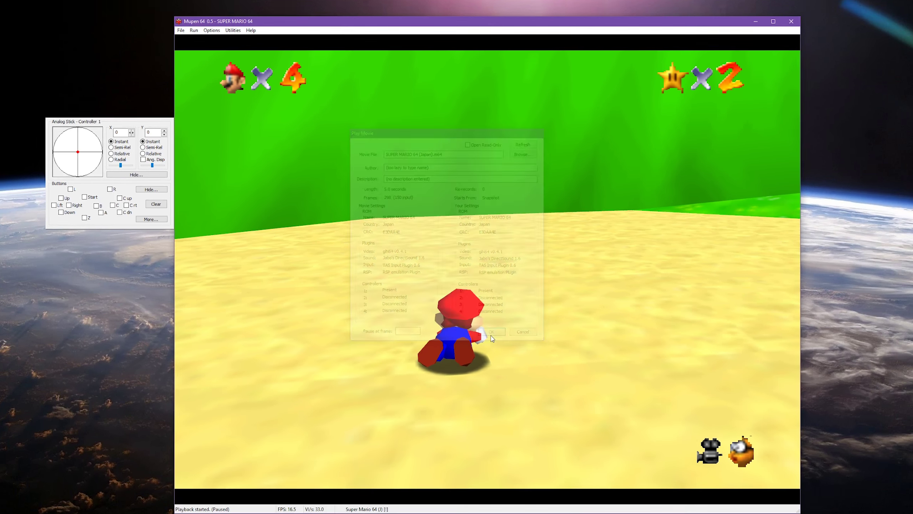